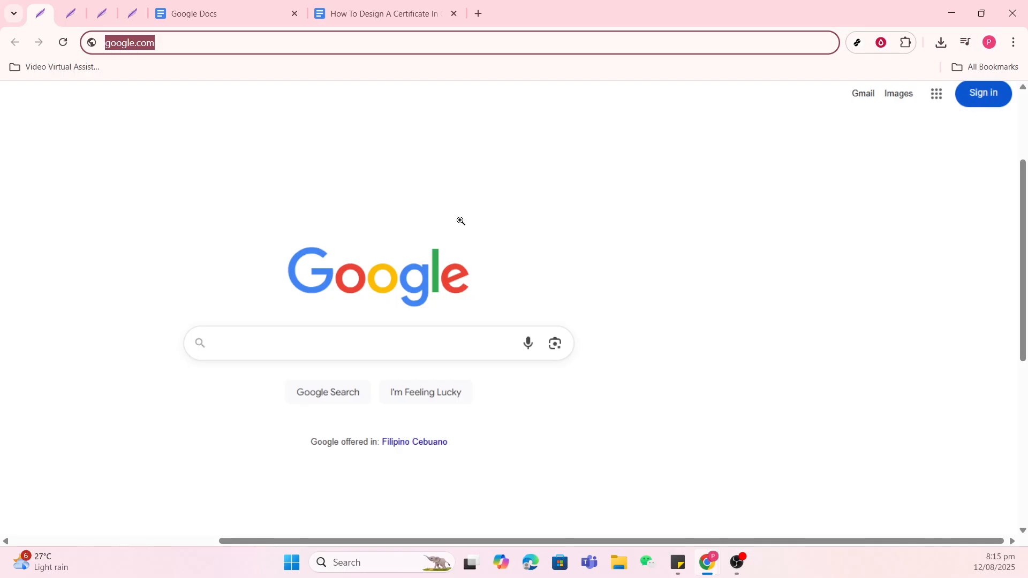
Go through the open Google sign-in, apps and Docs home pages, ending on the document "How To Design A Certificate In Google Docs (5 Steps)".
click(70, 16)
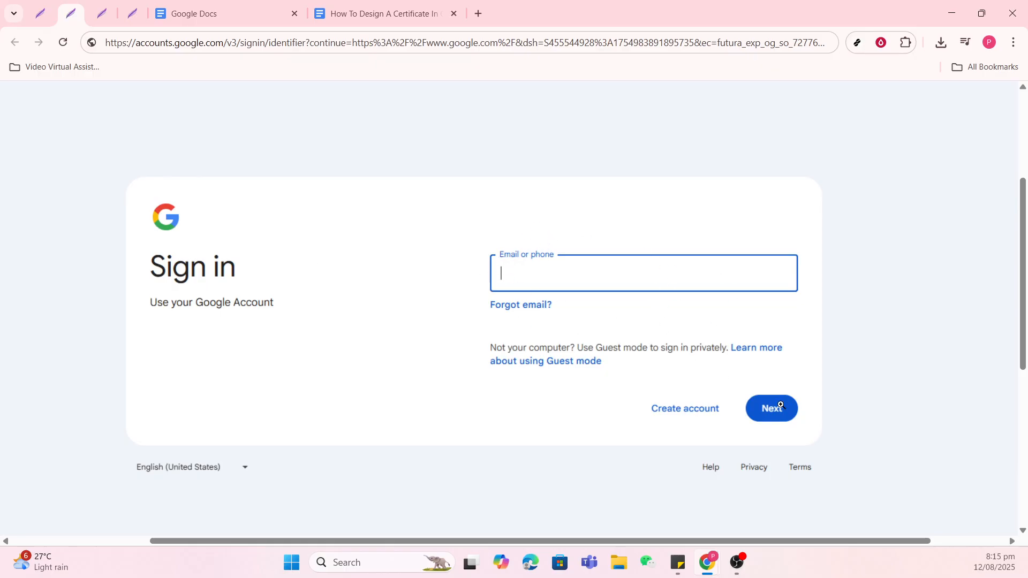
click(102, 14)
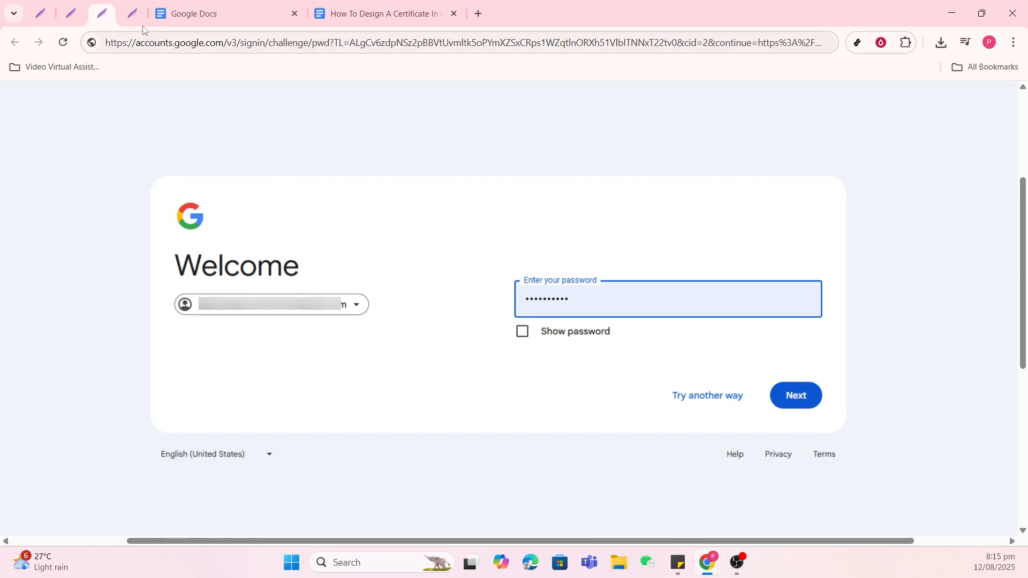
click(132, 14)
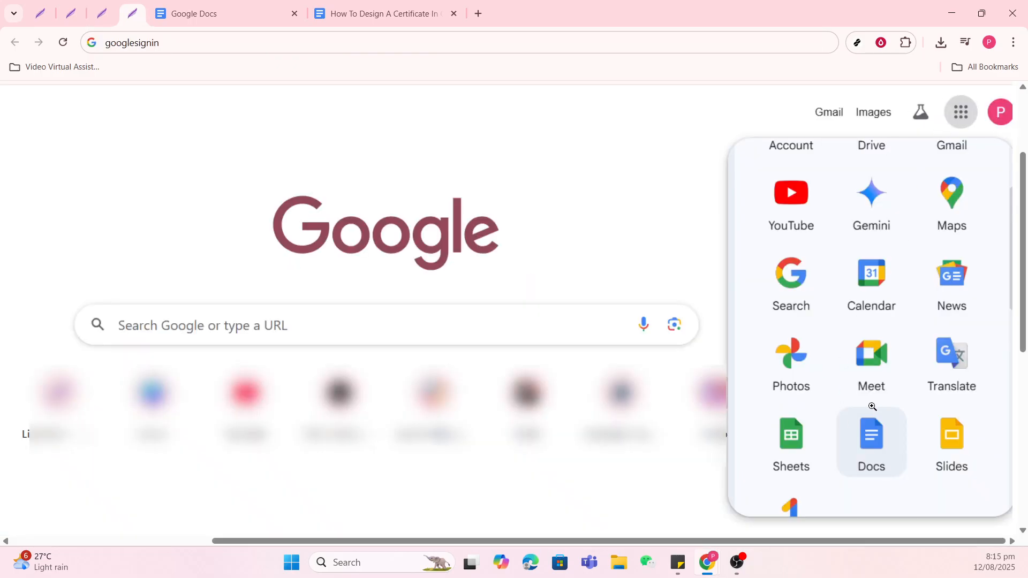
click(223, 4)
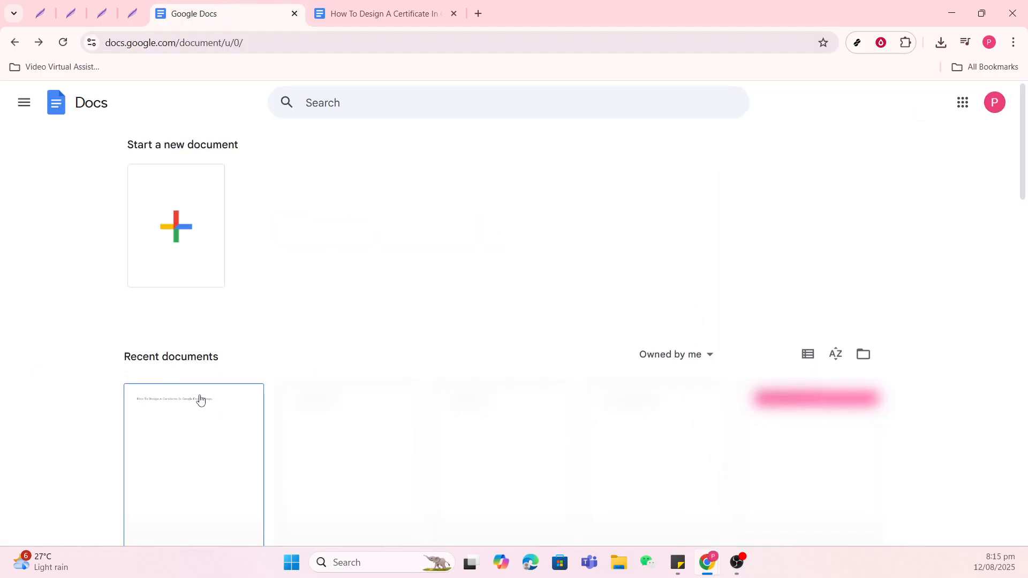
click(361, 7)
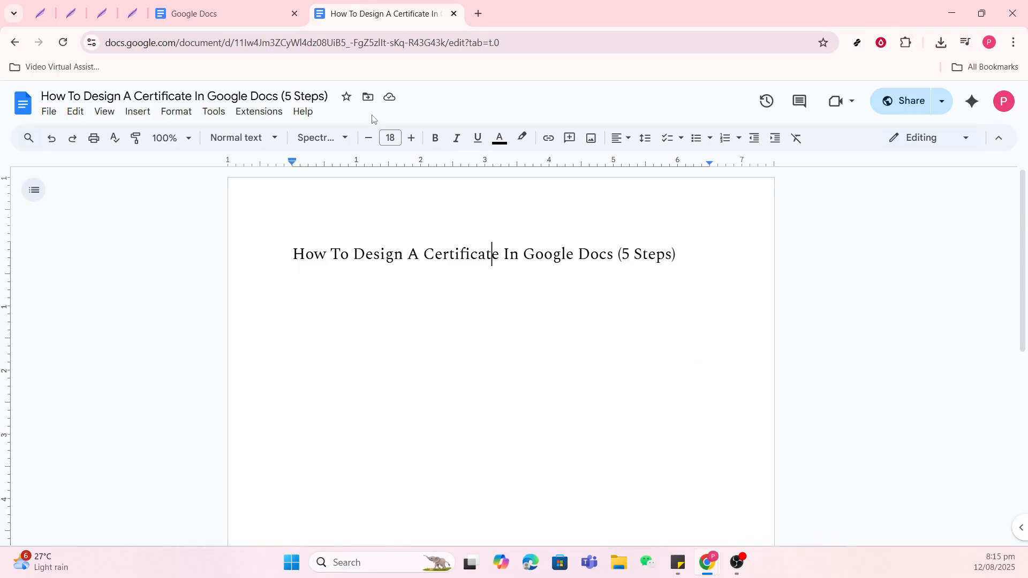
click(137, 115)
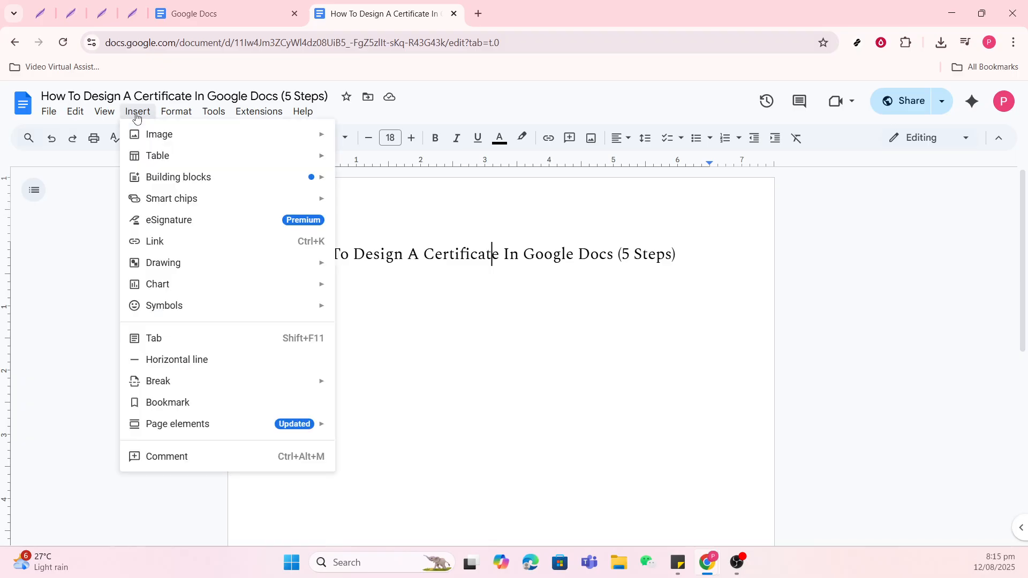
mouse_move(167, 139)
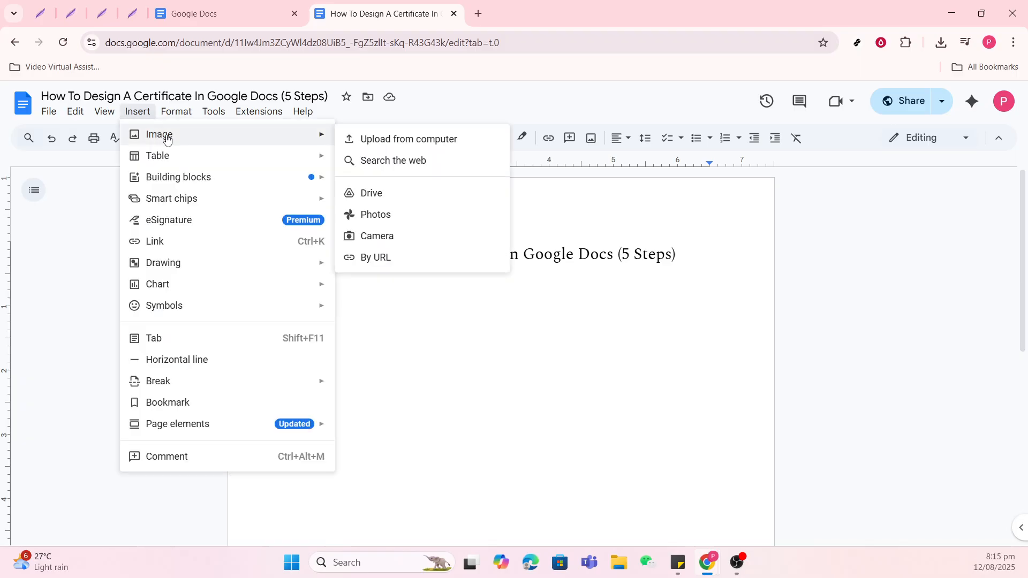
mouse_move(200, 151)
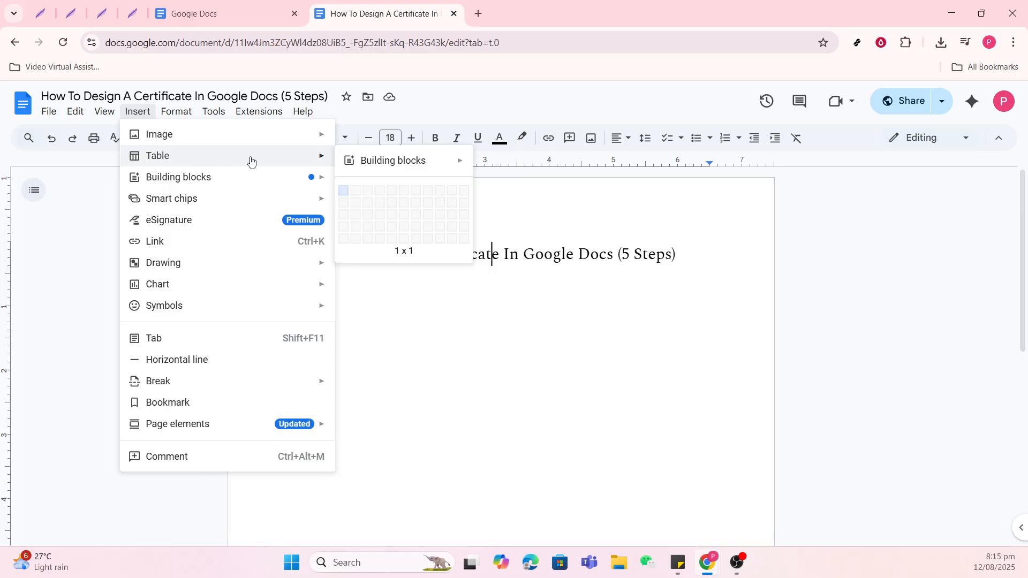
Change the page orientation of the whole document to landscape.
click(36, 114)
click(48, 115)
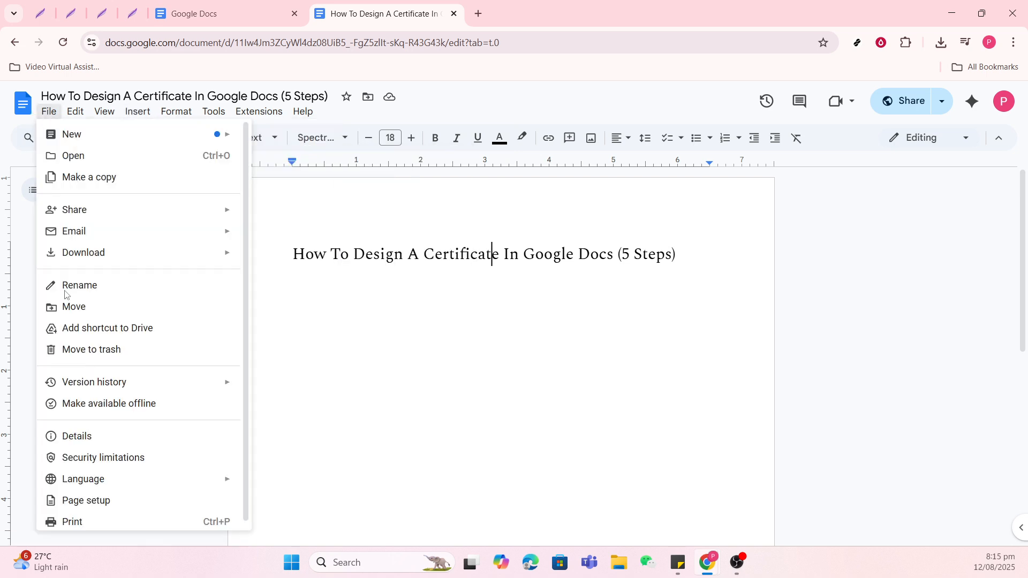
click(117, 498)
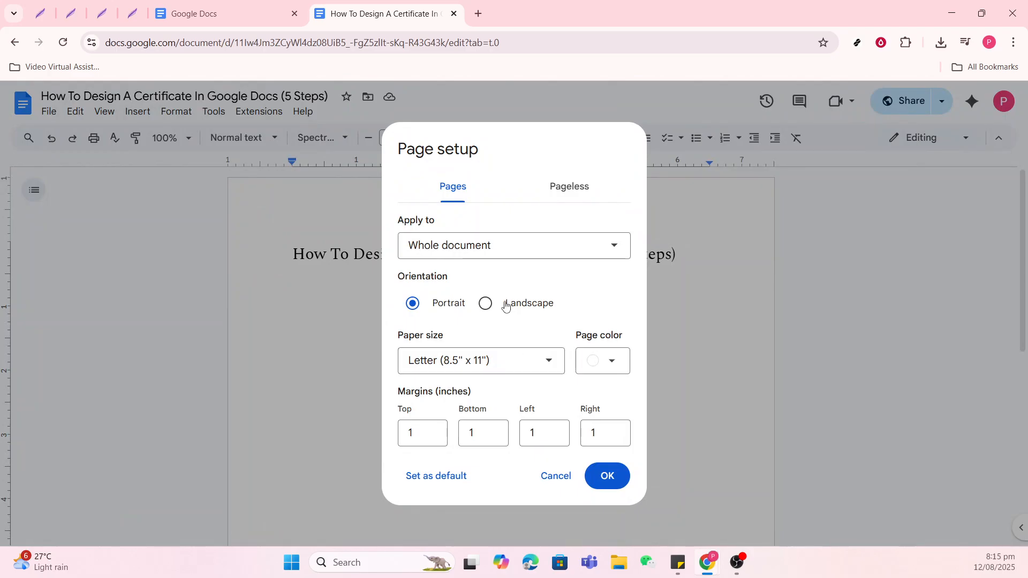
click(485, 303)
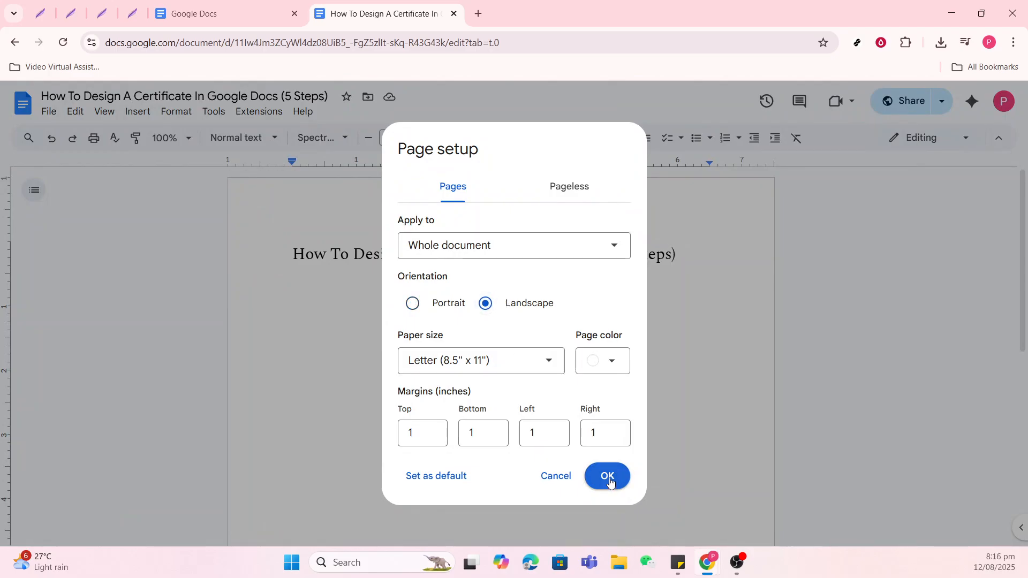
click(610, 482)
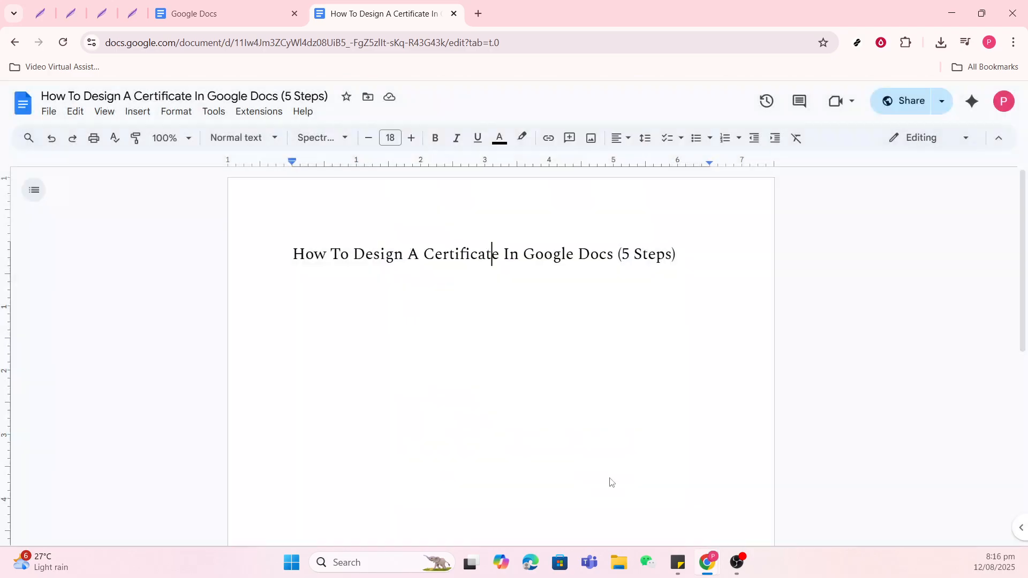
Insert a 1 x 1 table at the text cursor in the document's title line.
click(138, 112)
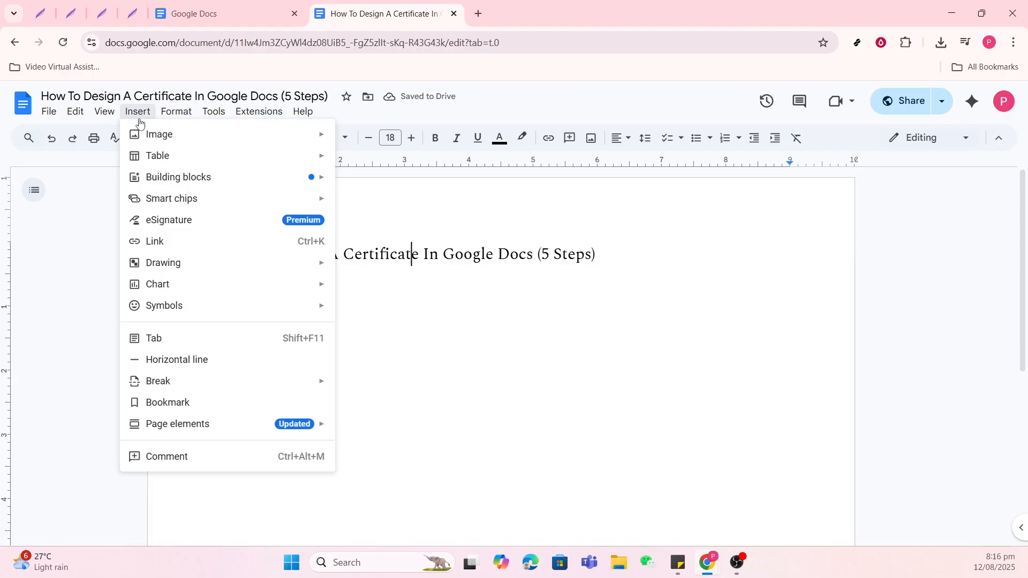
mouse_move(152, 162)
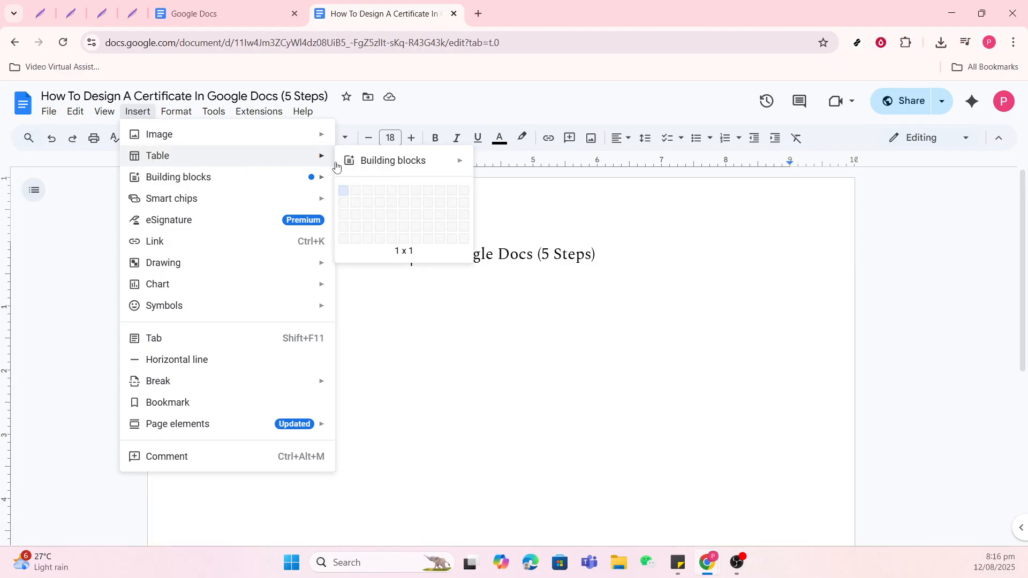
click(344, 191)
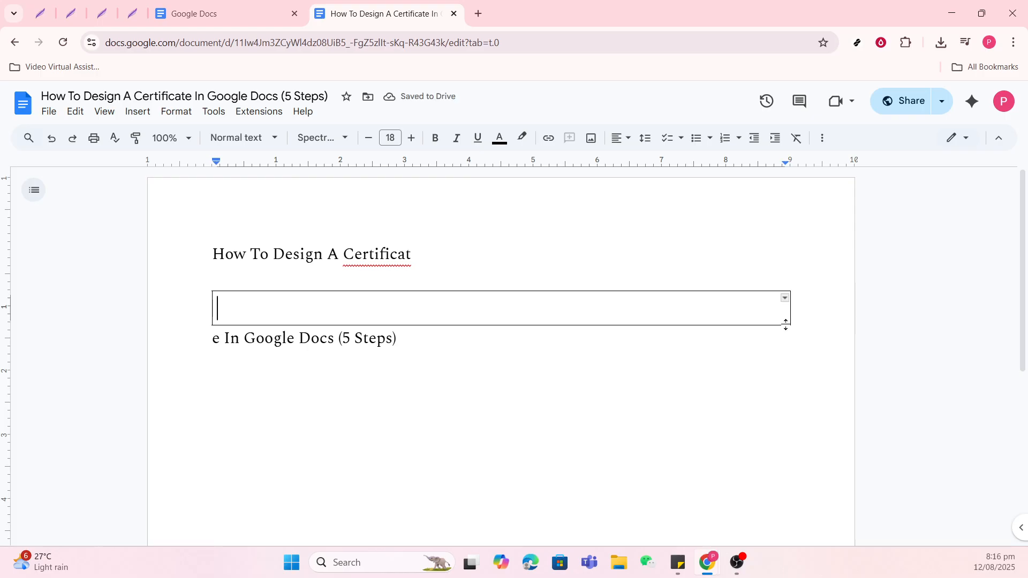
Stretch the single-cell table downward to a row height of about 4.9 inches as the certificate frame.
drag(785, 324, 799, 397)
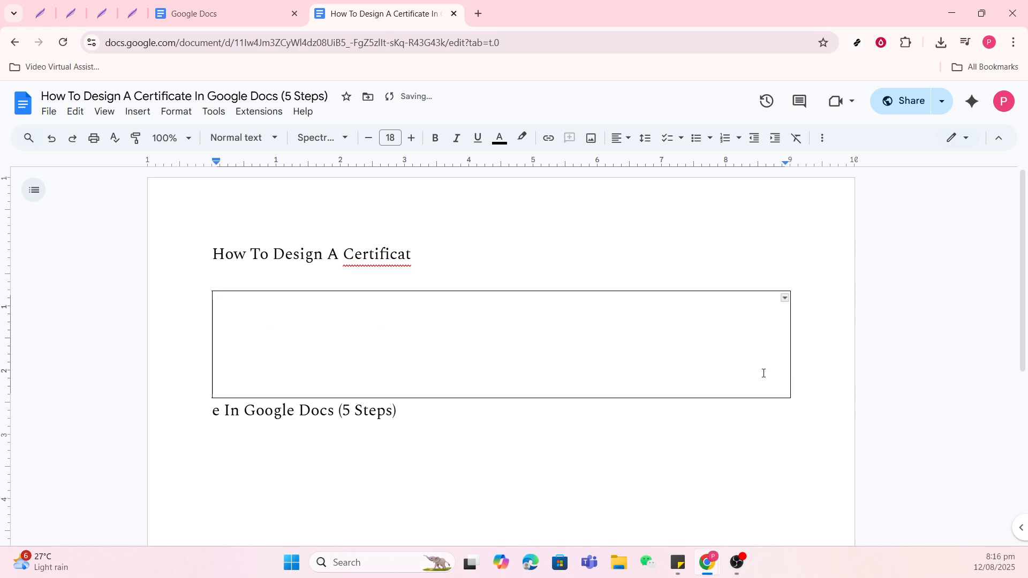
drag(785, 400, 753, 341)
scroll(770, 490, down, 5)
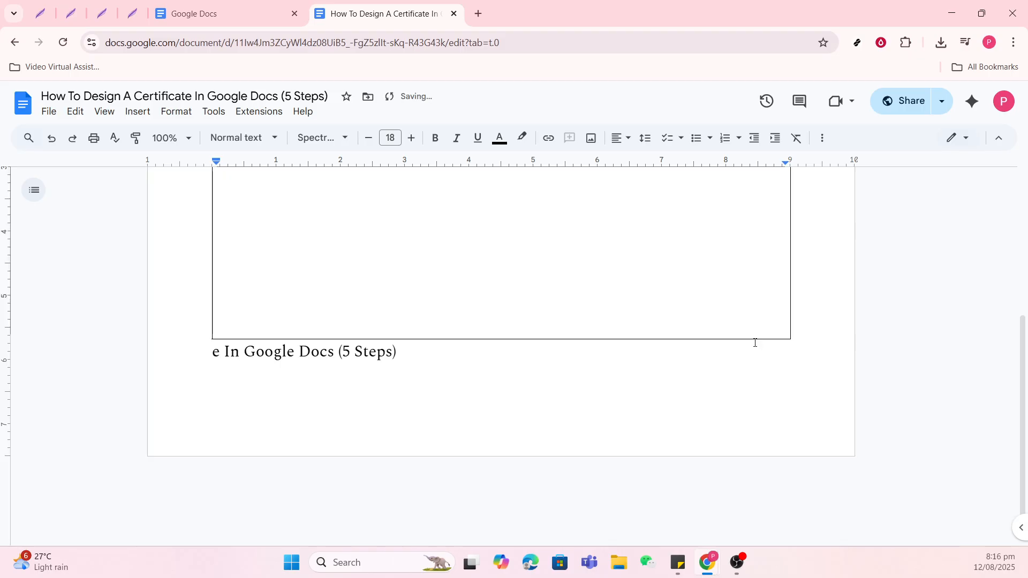
scroll(749, 333, up, 4)
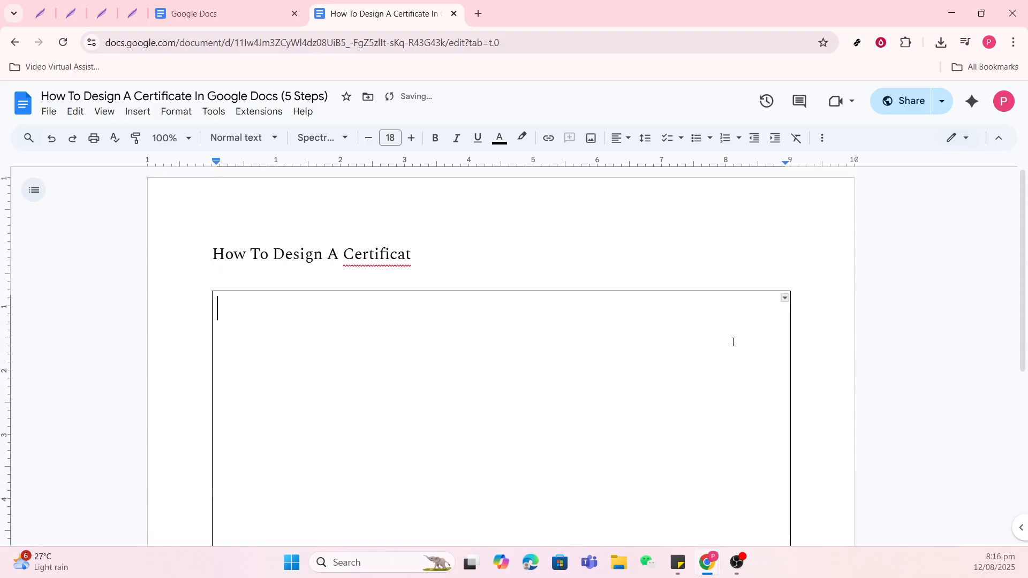
Set the table's border color to bright green in its table options.
scroll(723, 347, down, 2)
right_click(625, 350)
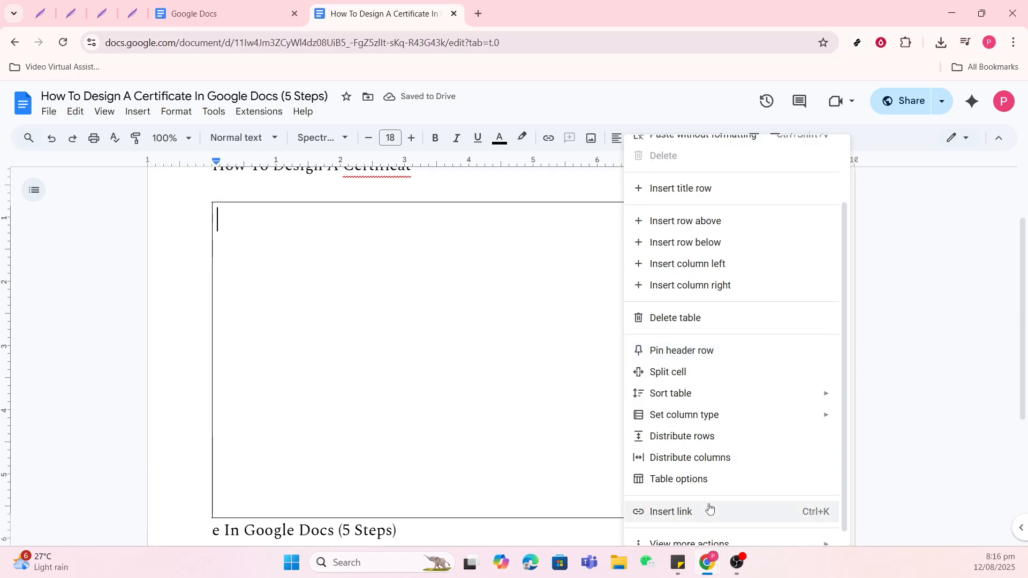
click(714, 485)
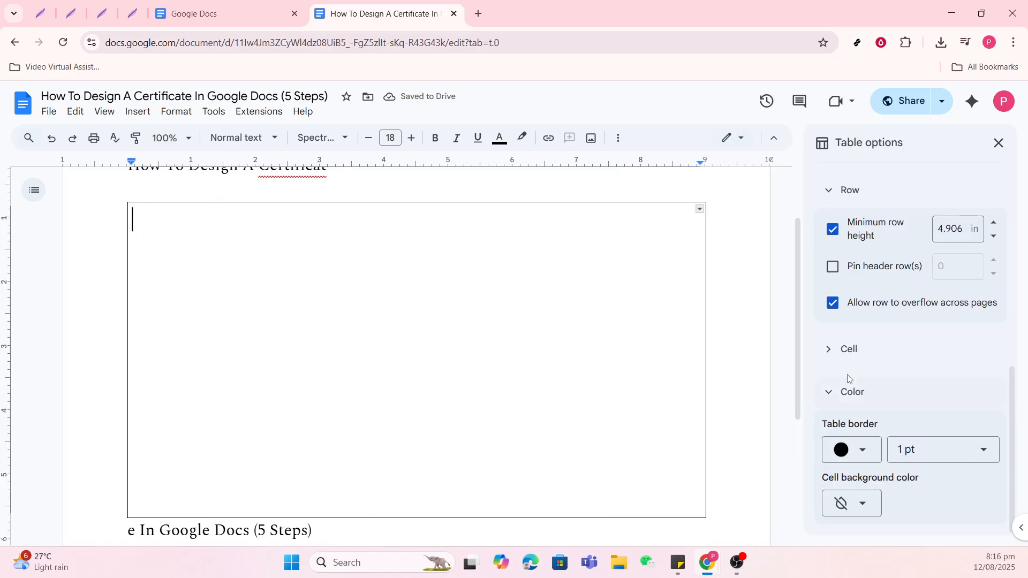
click(866, 453)
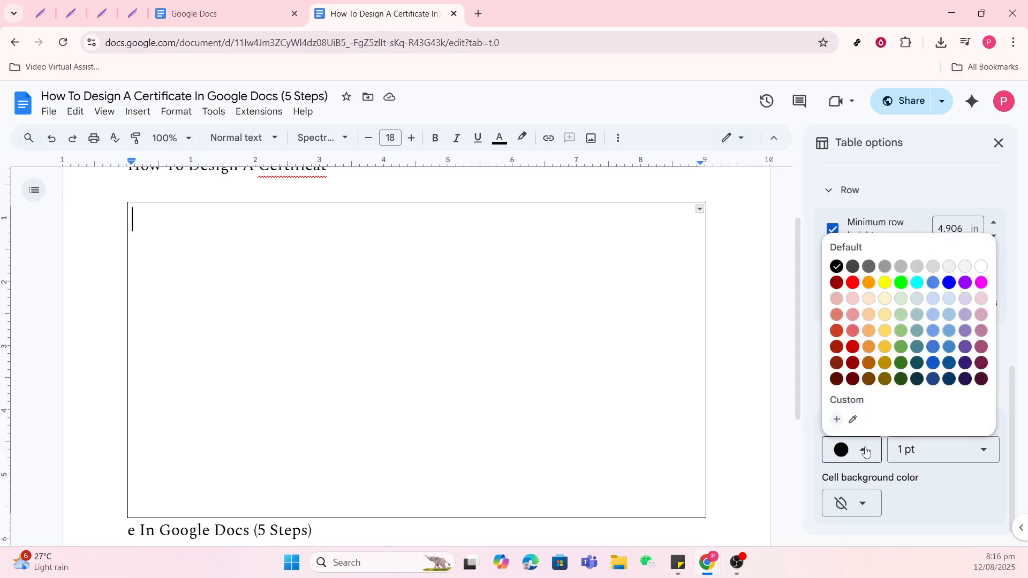
click(901, 283)
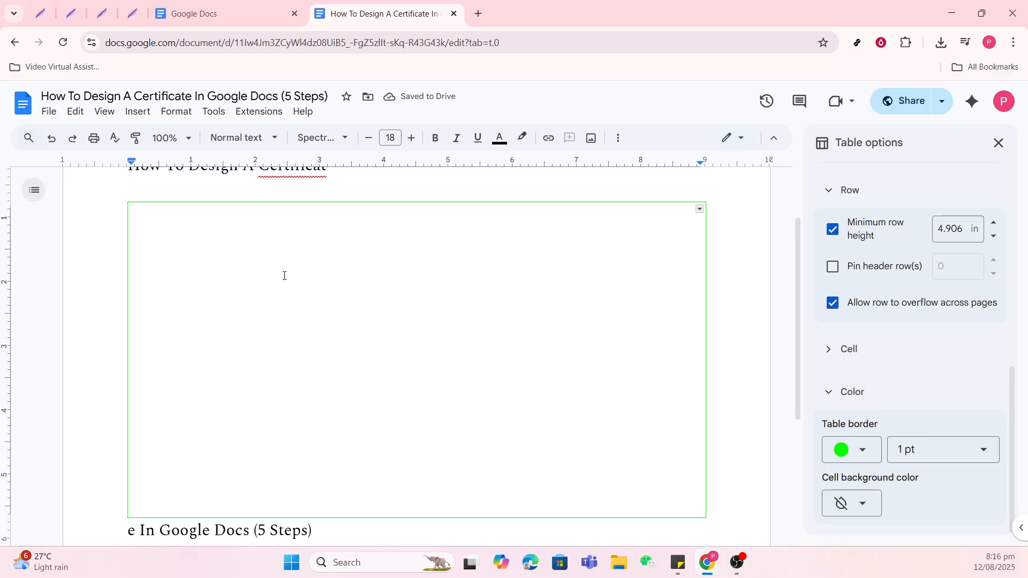
Enter the heading "certificate" inside the table cell.
text(certi)
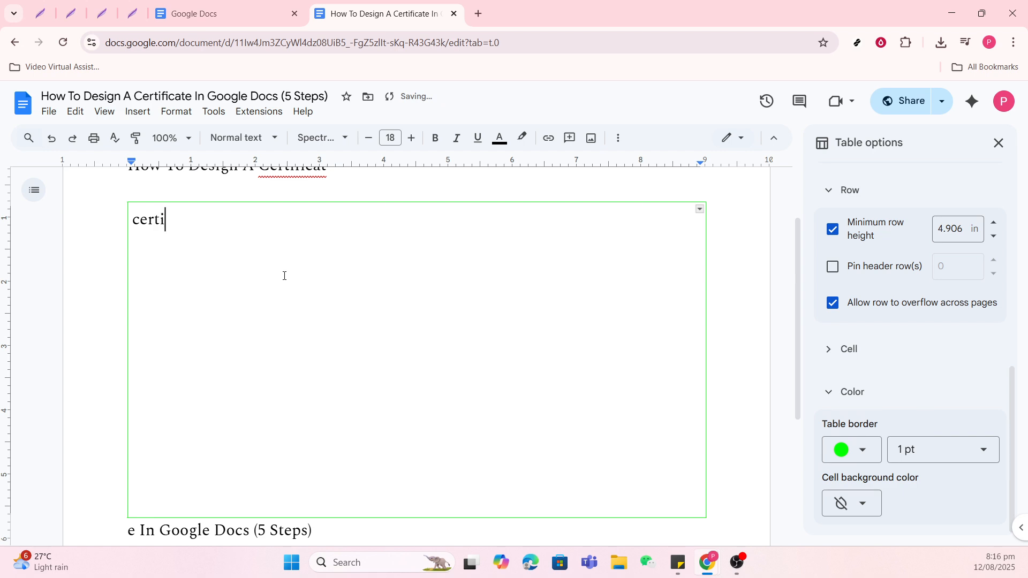
text(ficate)
Format the heading "certificate" in the table as bold italic with font size 60.
triple_click(203, 217)
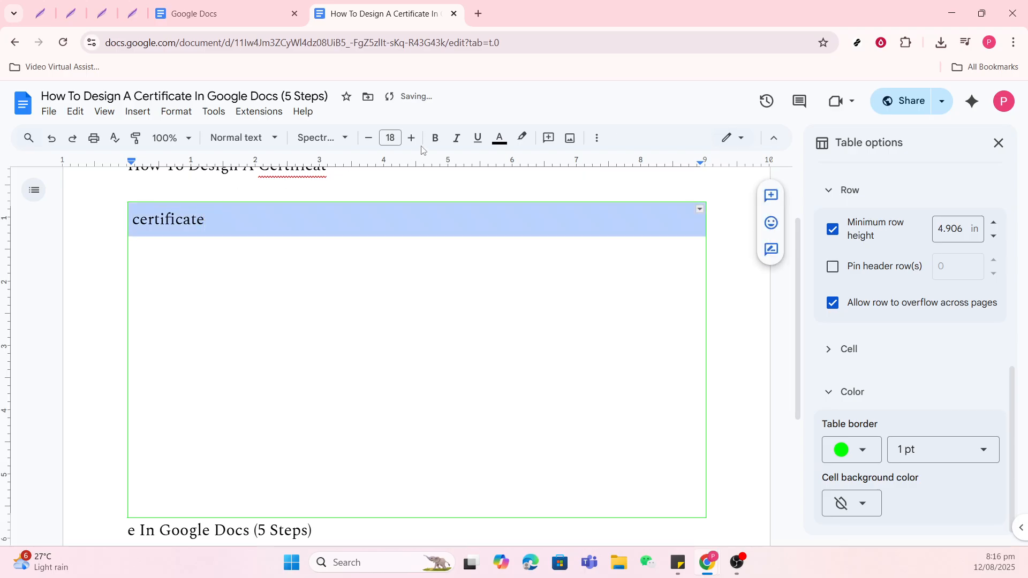
click(435, 138)
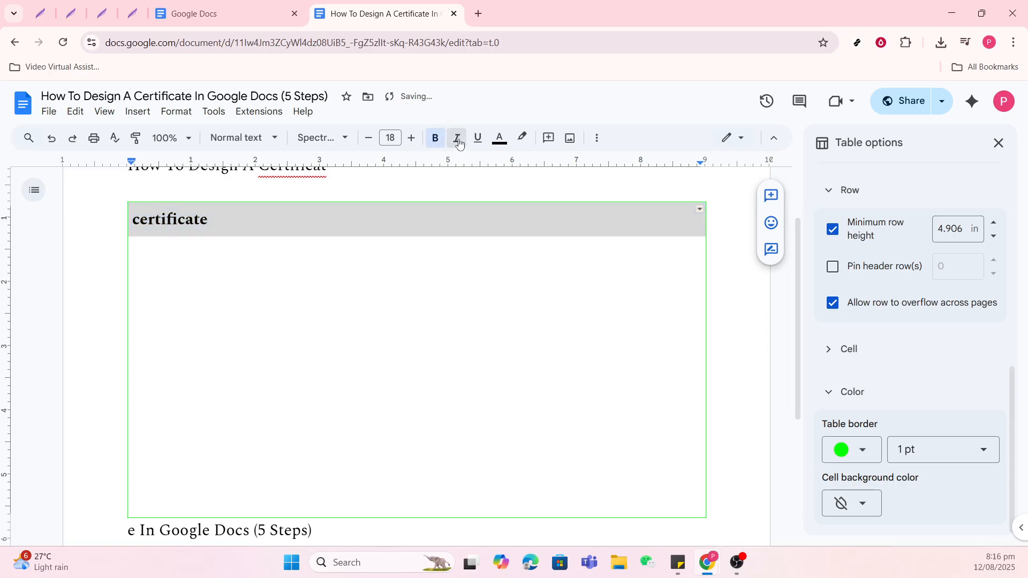
click(458, 140)
click(390, 138)
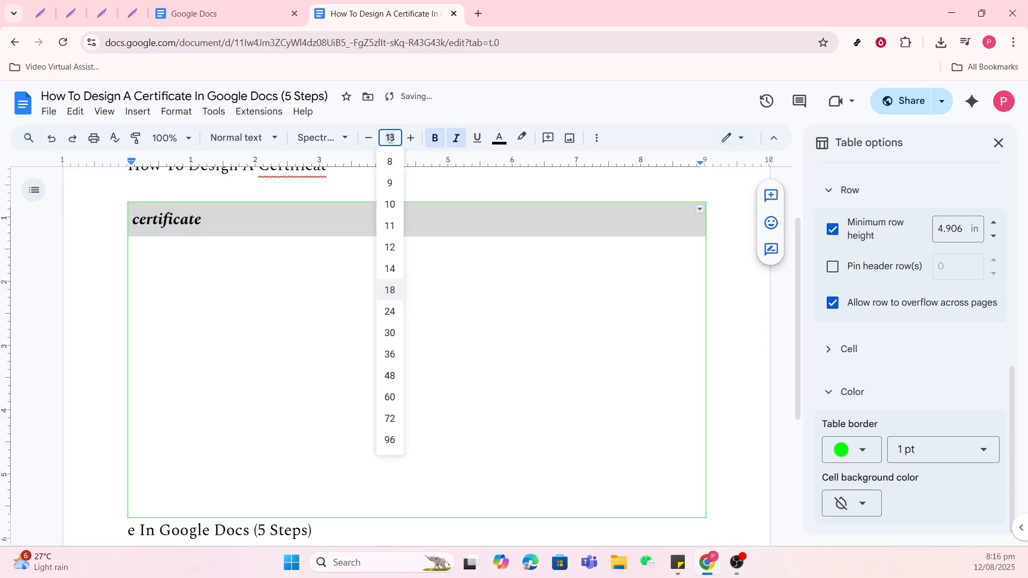
text(600)
key(BackSpace)
key(Return)
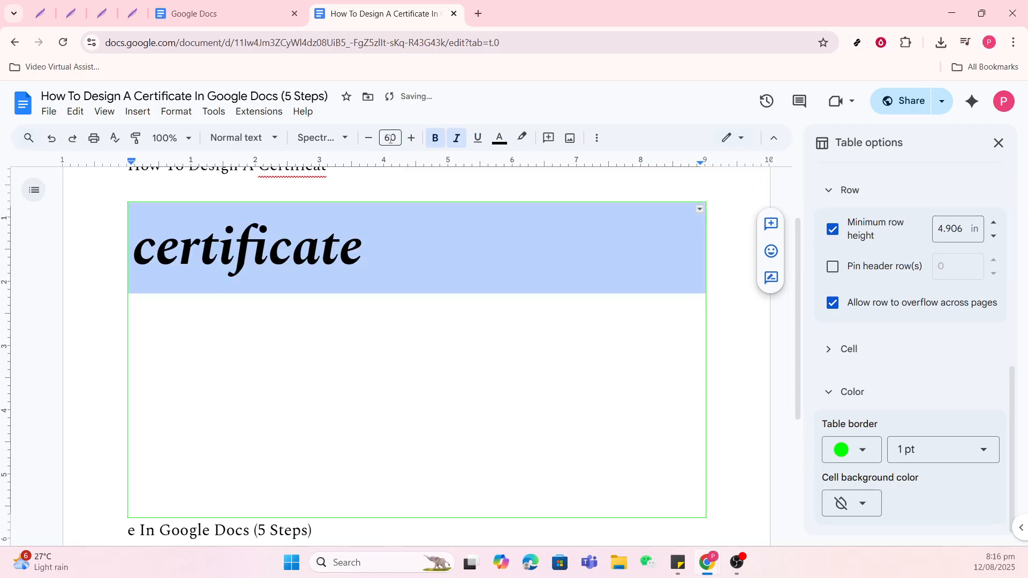
Start a new line below the "certificate" heading and try to set its font size to 40.
click(381, 345)
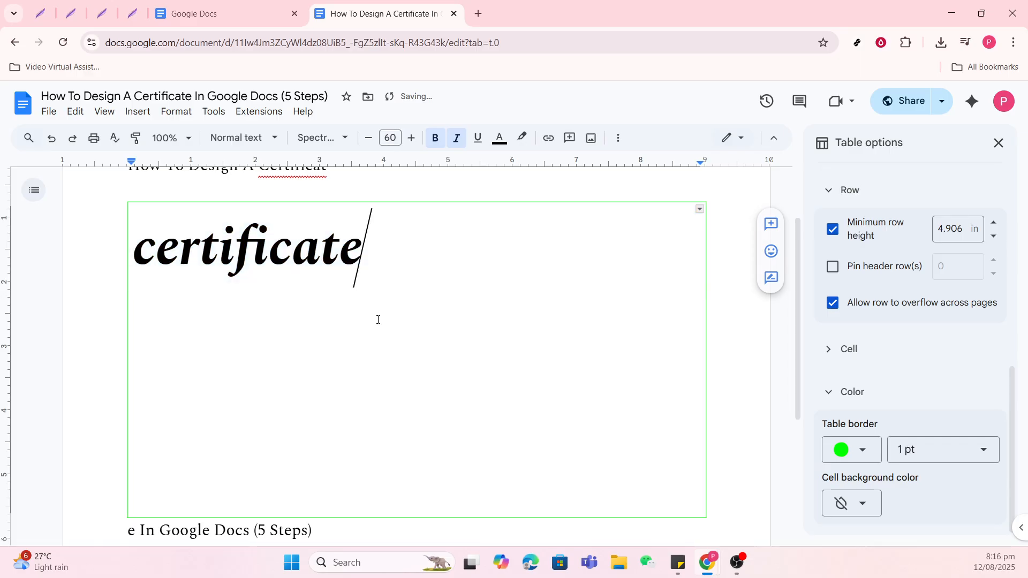
key(Return)
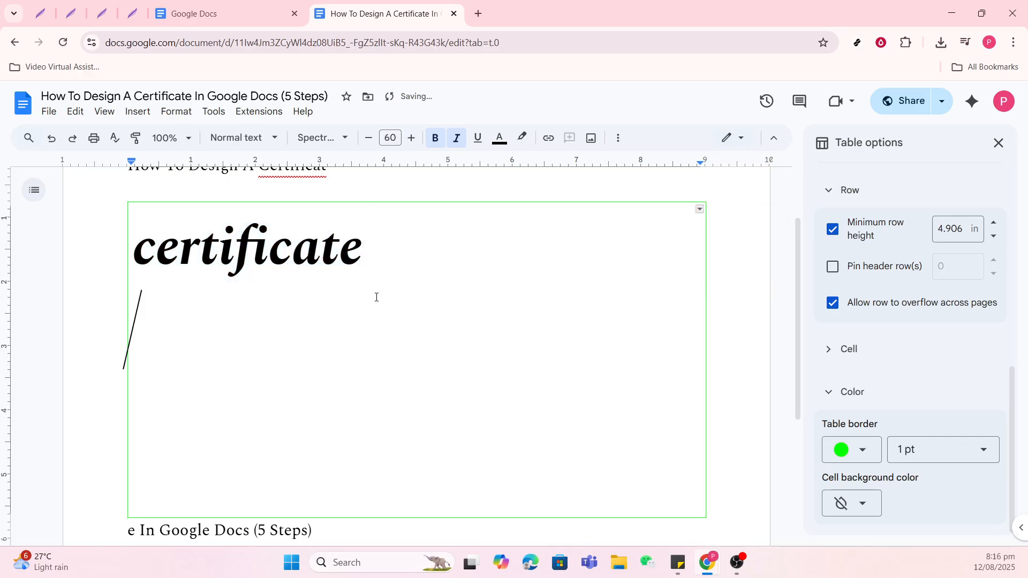
click(386, 138)
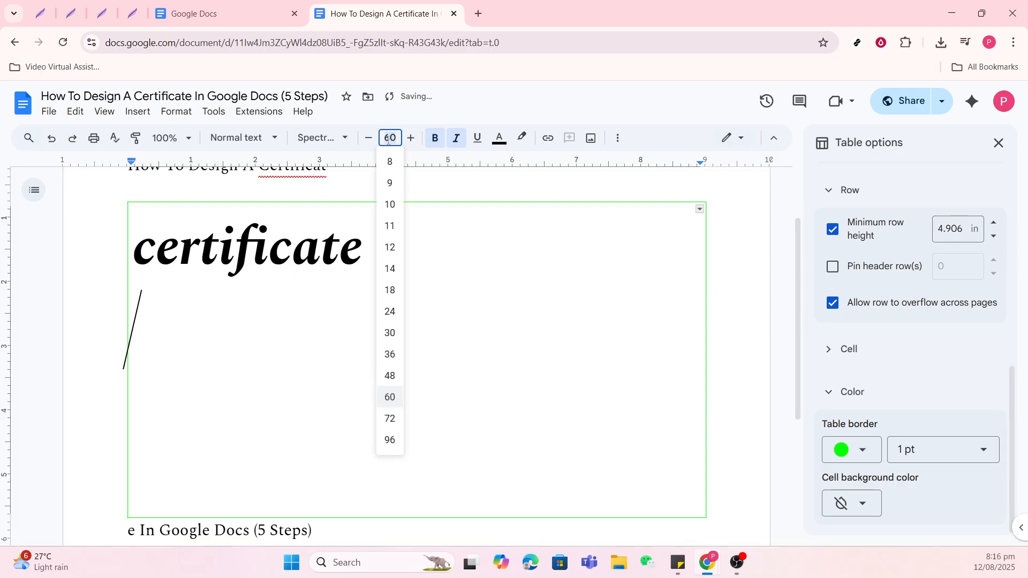
text(40)
click(185, 348)
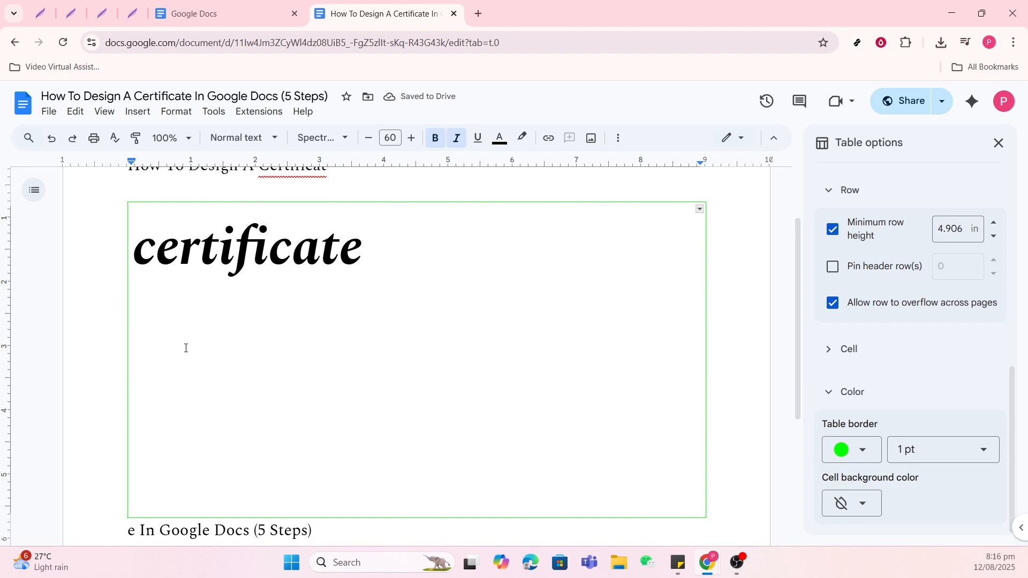
Enter "proudly presented to" on the line below the "certificate" heading.
text(proud)
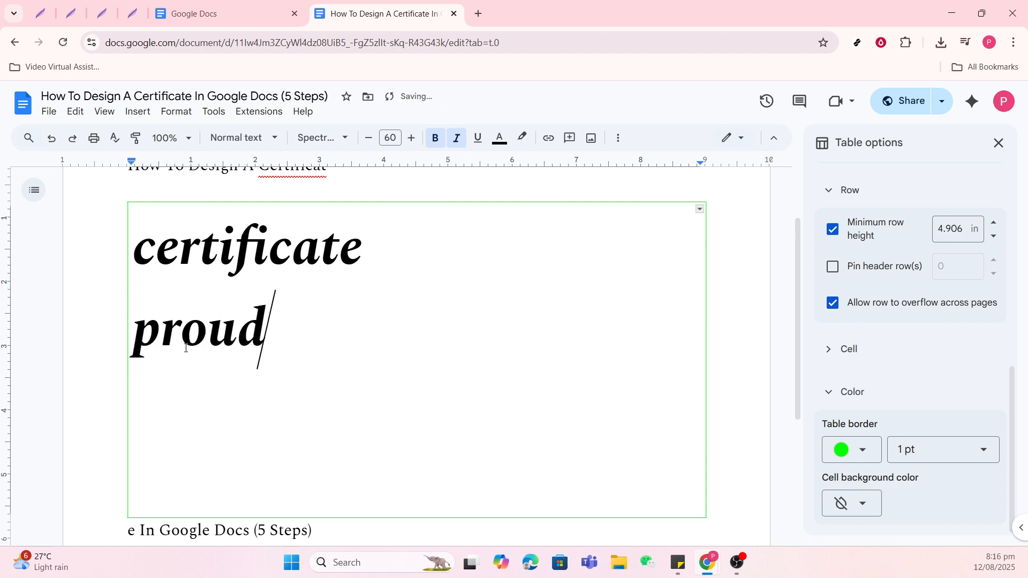
text(ly pre)
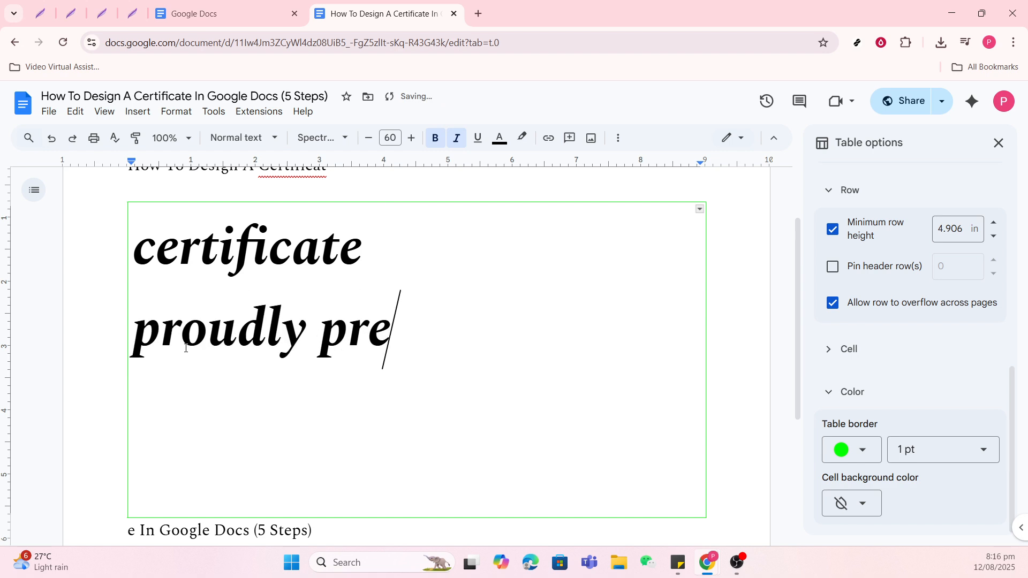
text(sented to)
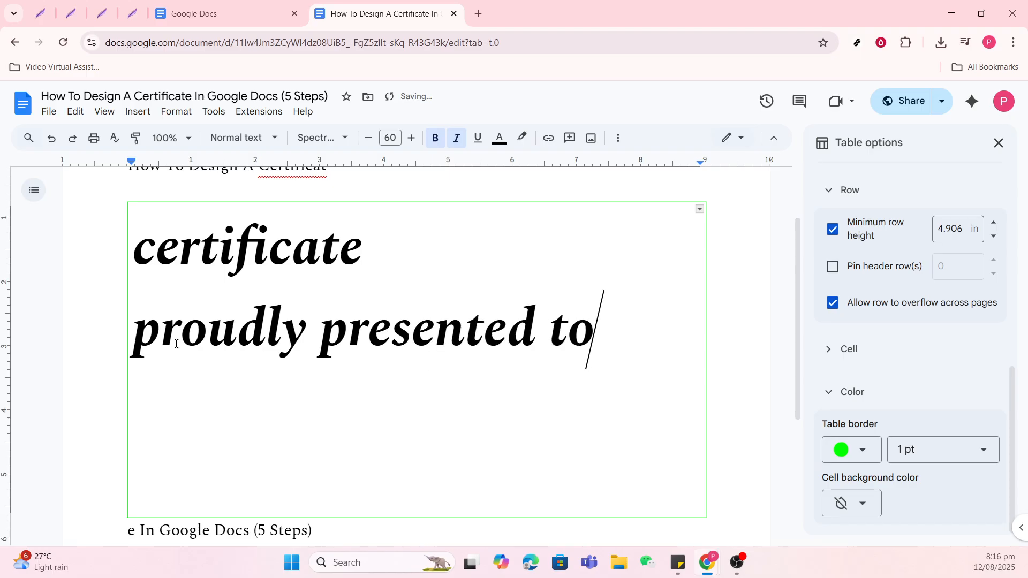
click(447, 431)
click(138, 112)
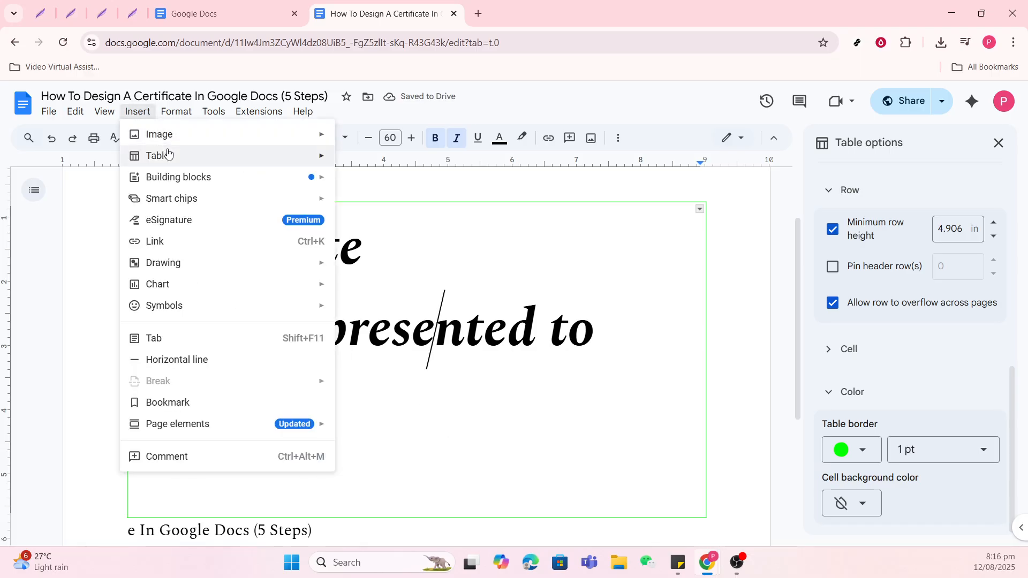
mouse_move(168, 153)
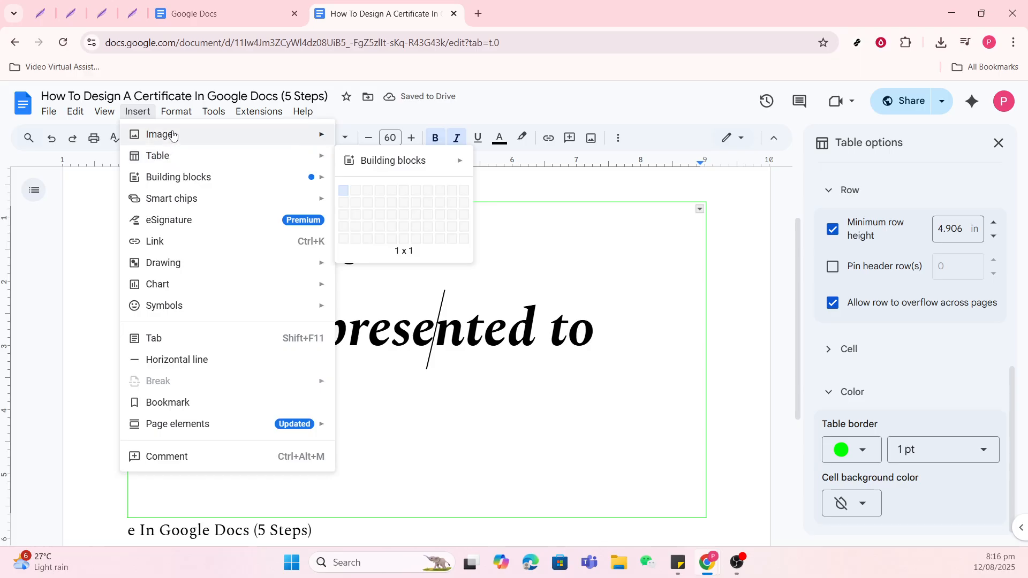
mouse_move(173, 135)
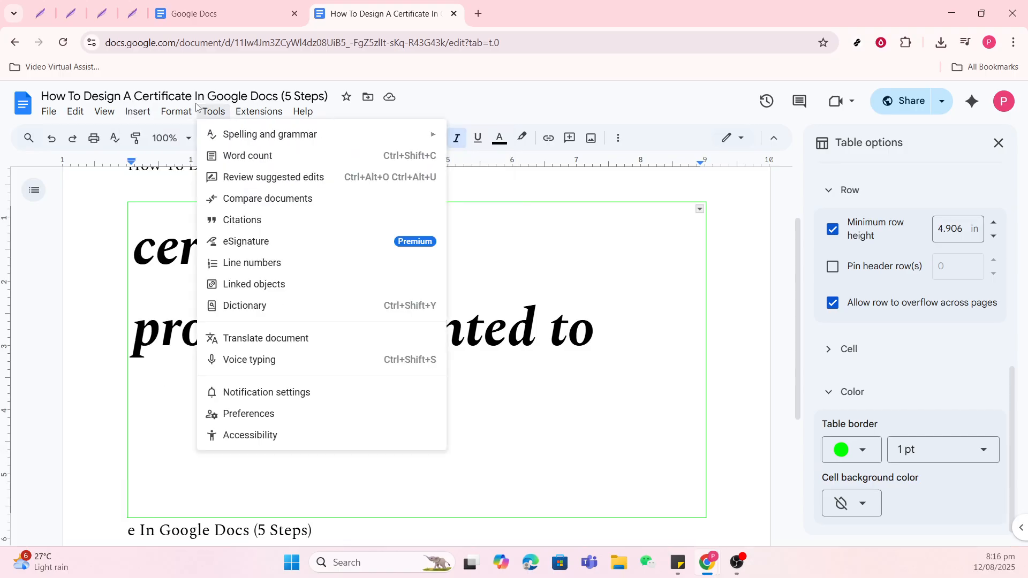
click(176, 116)
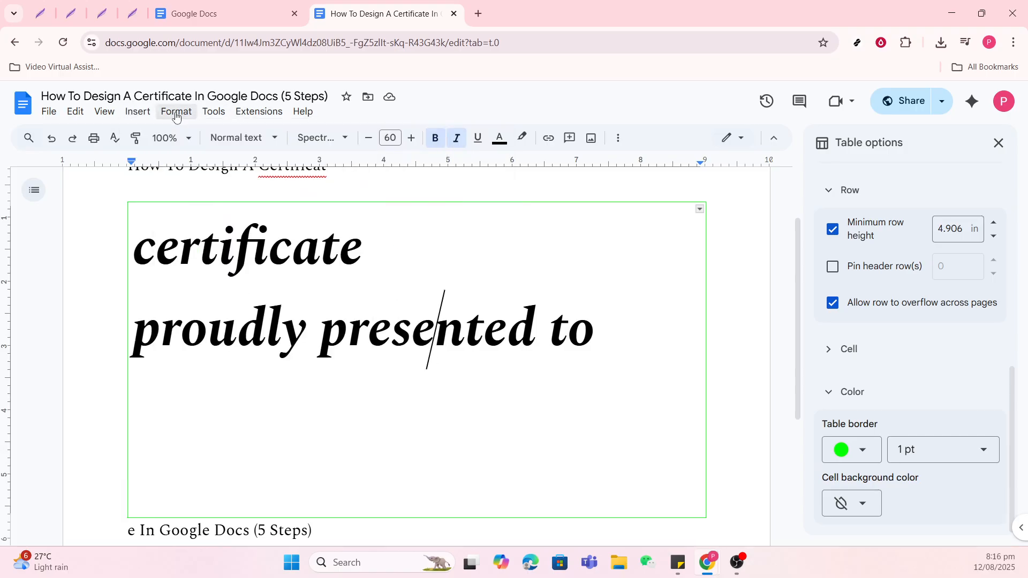
Apply a golden-yellow paragraph background color to the "certificate" and "proudly presented to" text through Borders and shading.
click(176, 116)
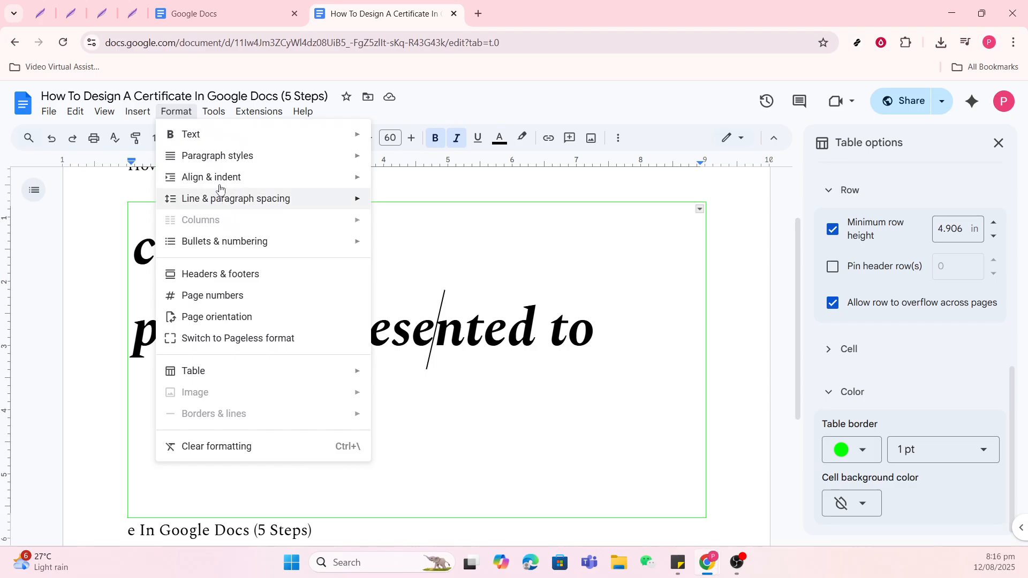
mouse_move(220, 155)
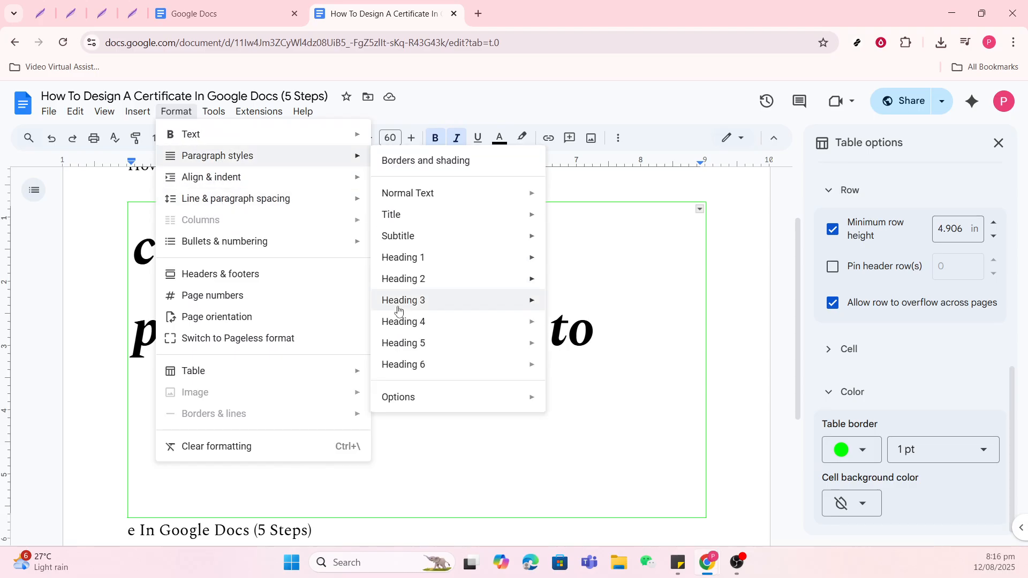
mouse_move(399, 401)
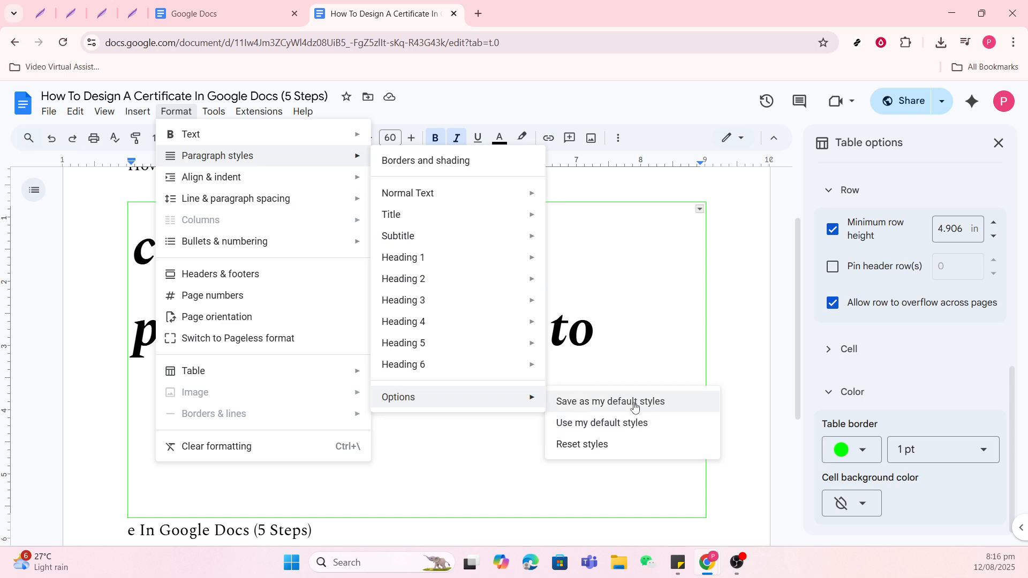
click(402, 162)
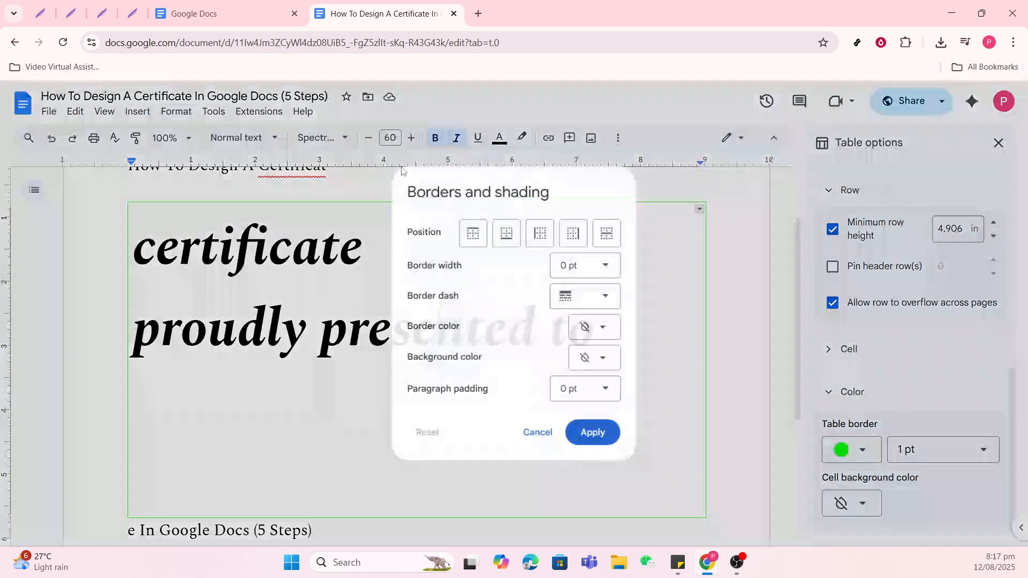
click(612, 359)
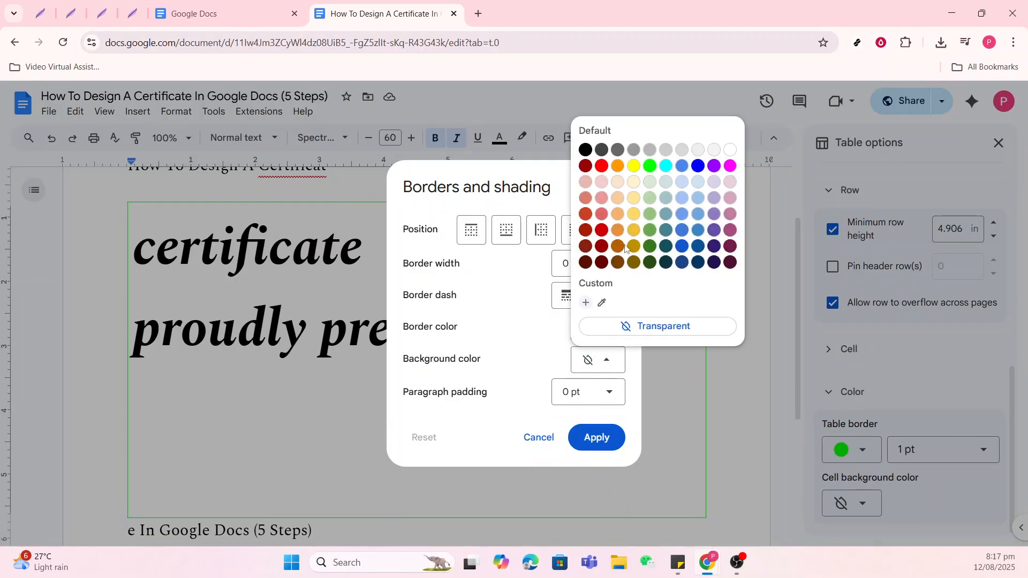
click(634, 231)
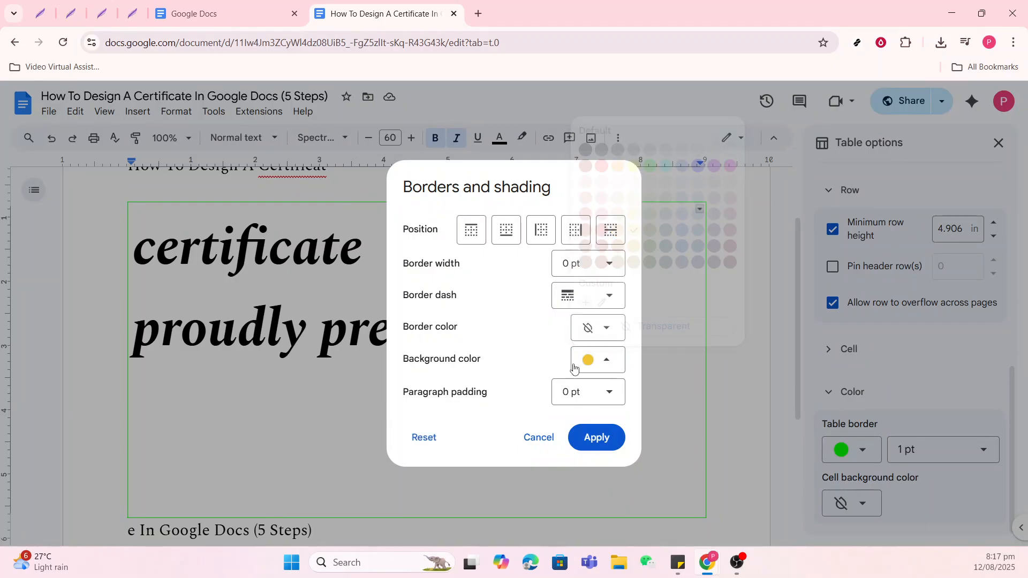
click(588, 438)
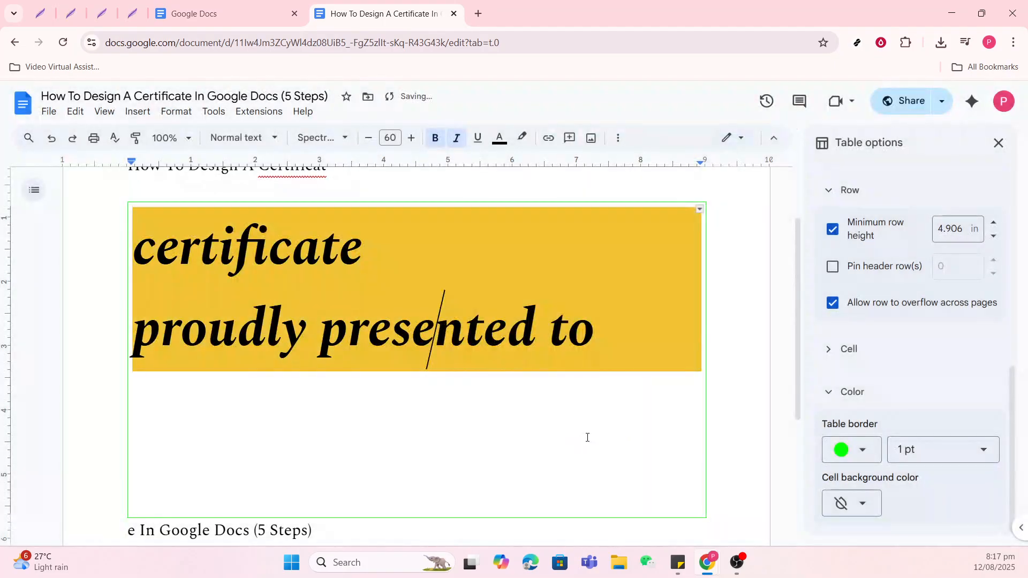